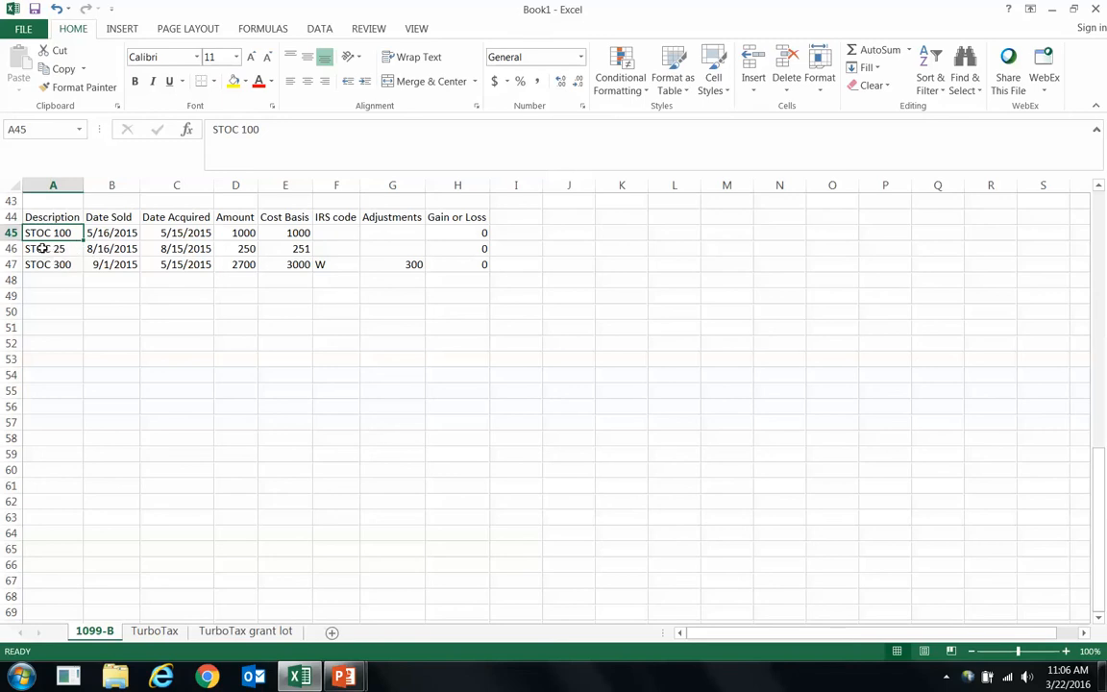
Step: Review the three STOC sale rows and the W code on the 1099-B sheet, then the entry fields on the TurboTax sheet
click(42, 248)
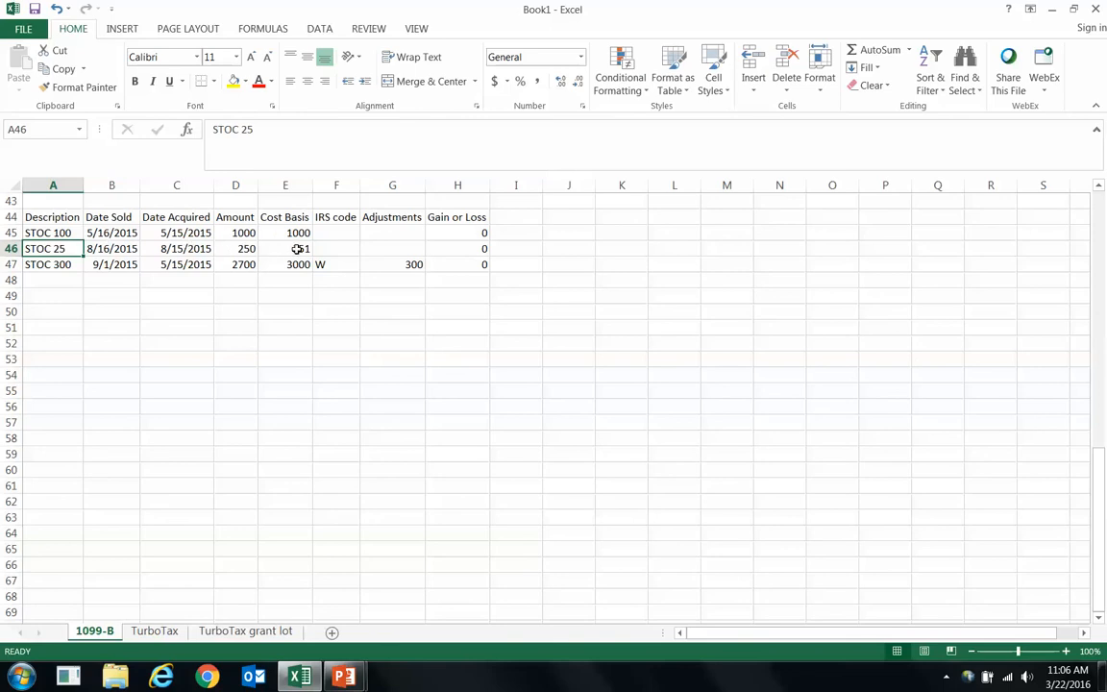
click(52, 266)
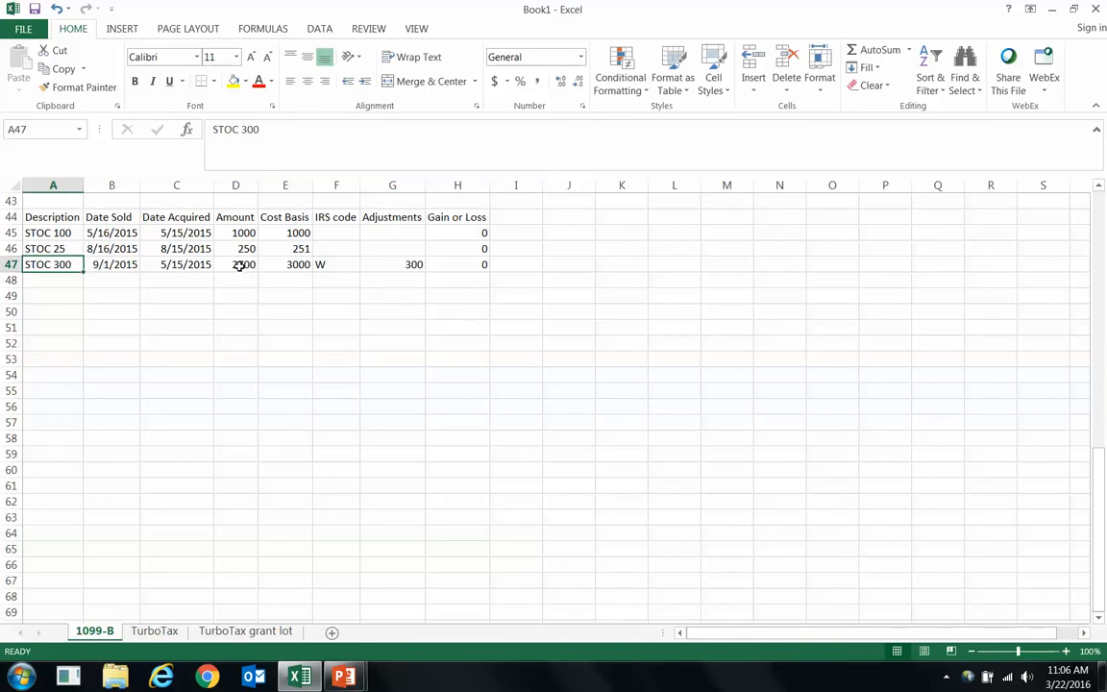
click(338, 265)
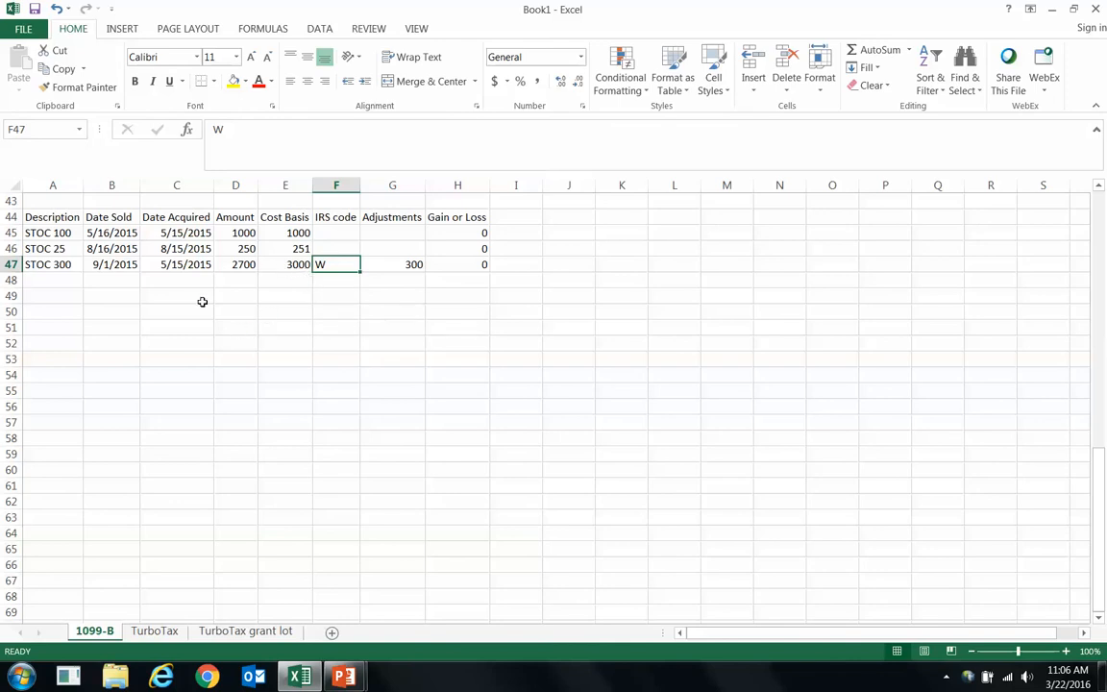
click(43, 232)
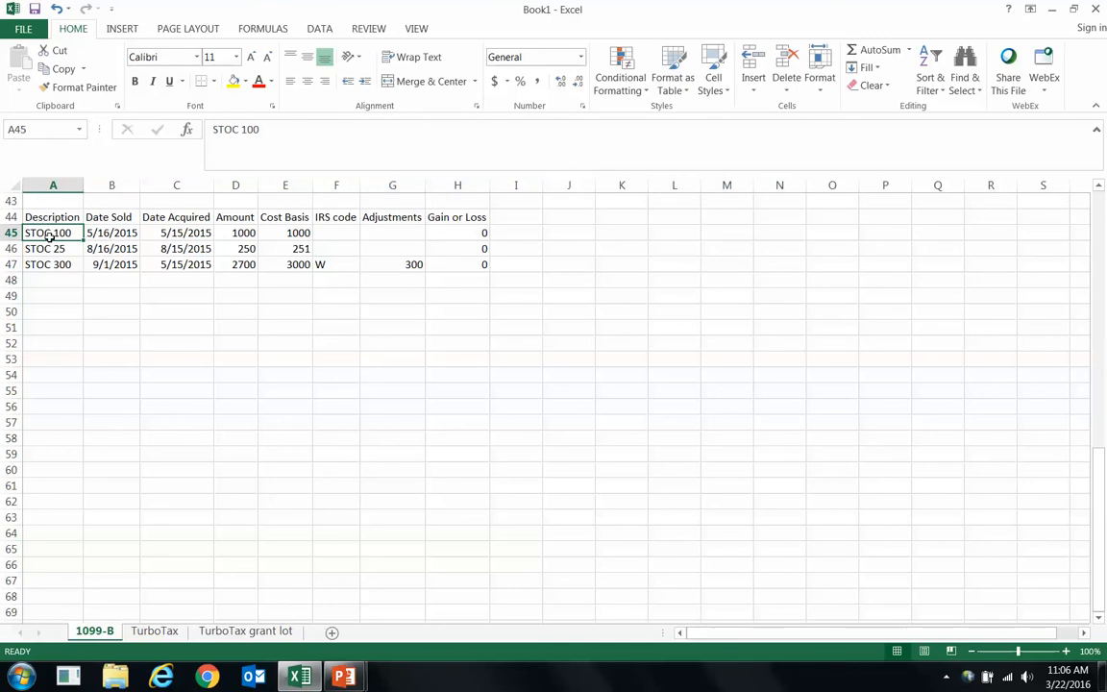
click(153, 631)
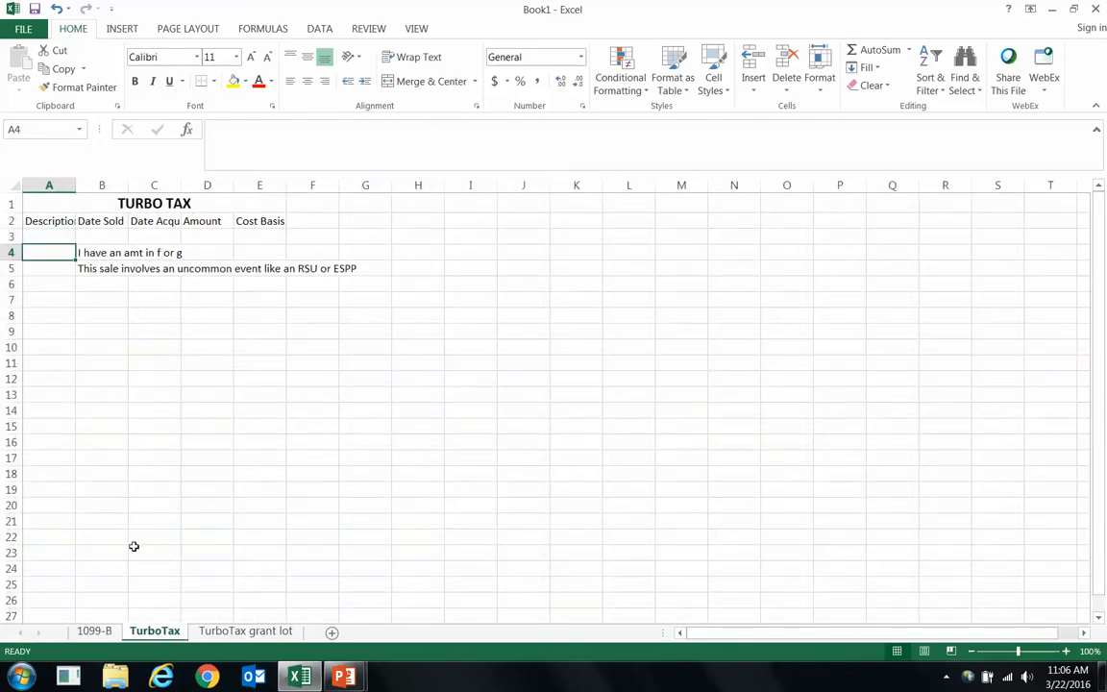
click(45, 233)
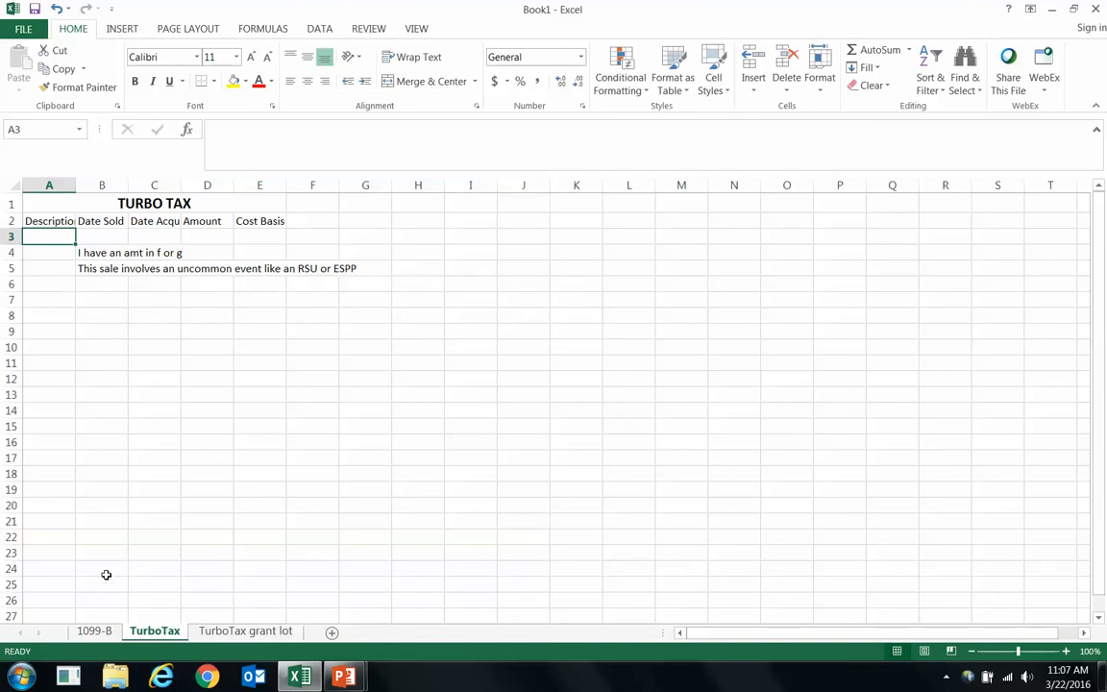
Step: Highlight the STOC 100 and STOC 25 sale rows, A45:H46 on the 1099-B sheet, with yellow fill
click(100, 631)
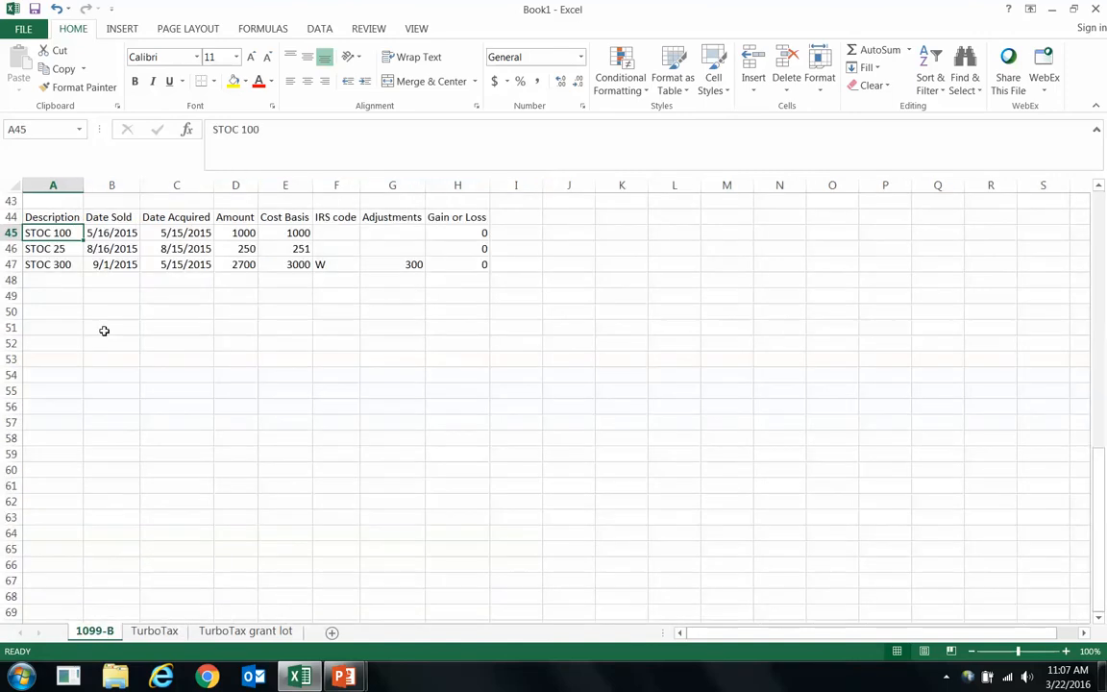
drag(38, 233, 442, 244)
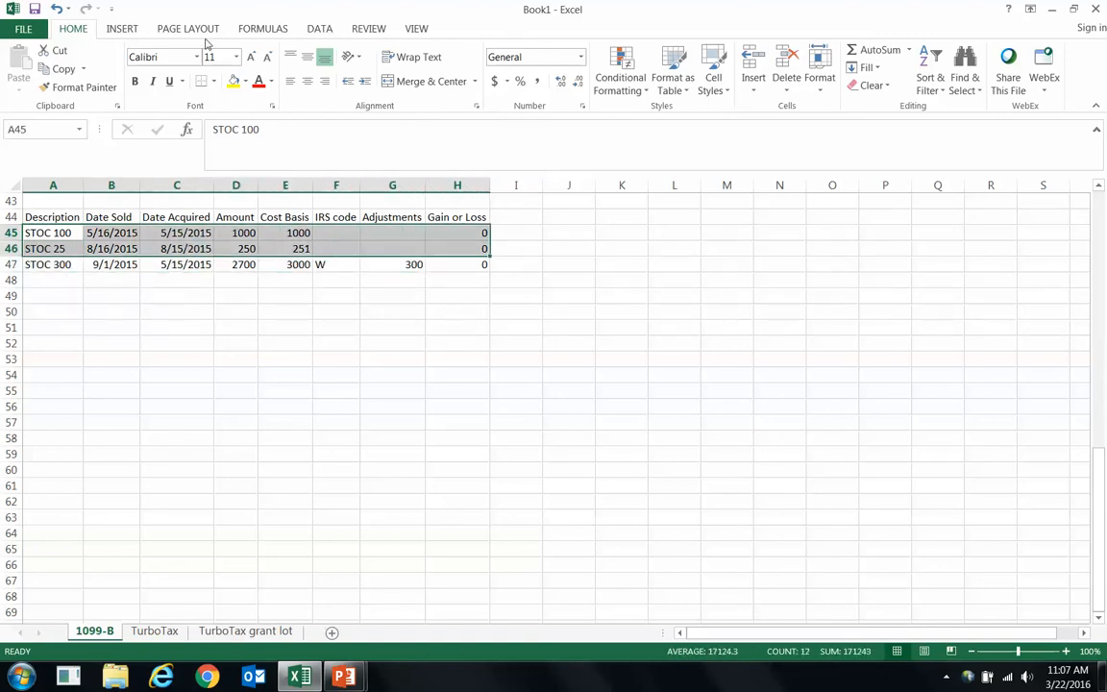
click(233, 84)
click(111, 248)
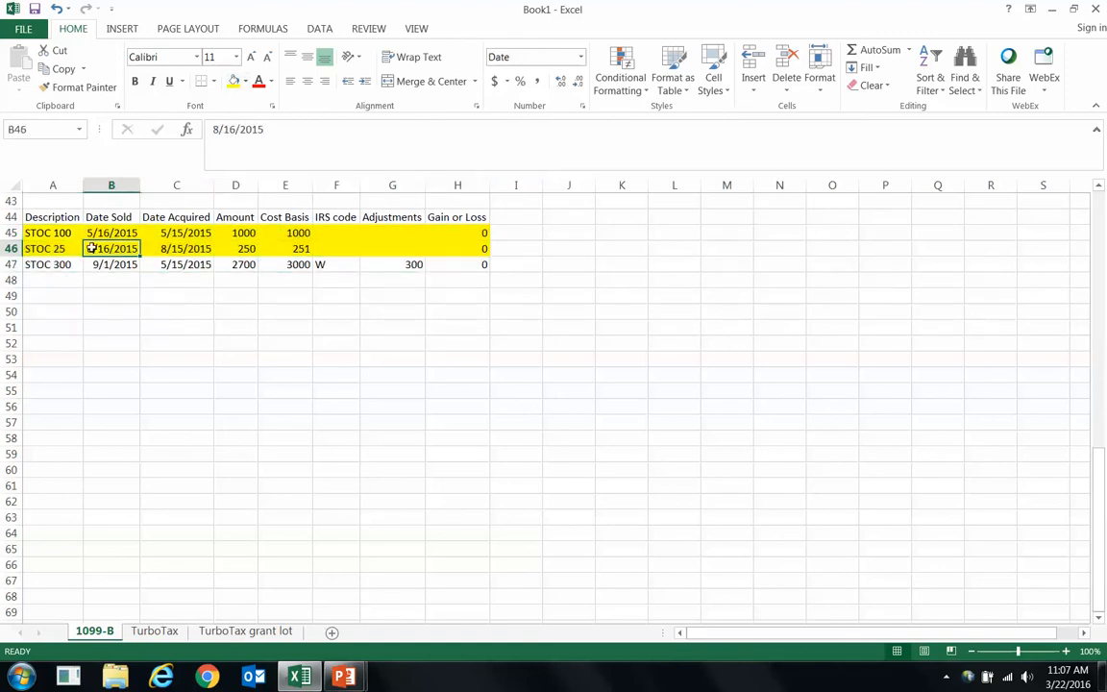
click(40, 247)
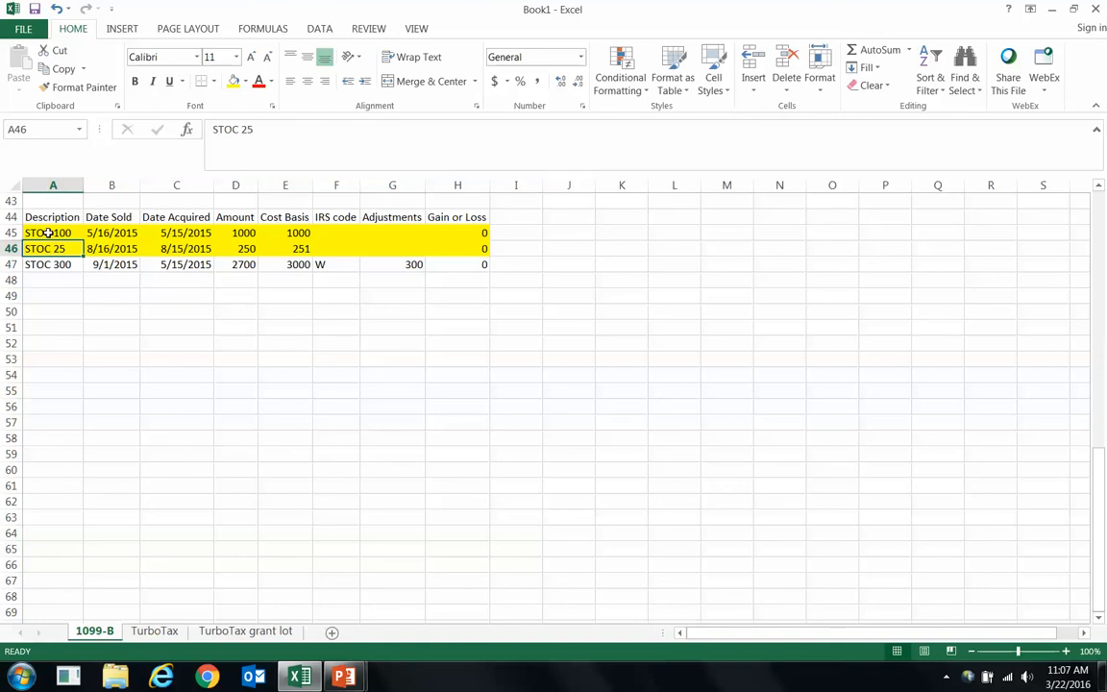
click(48, 267)
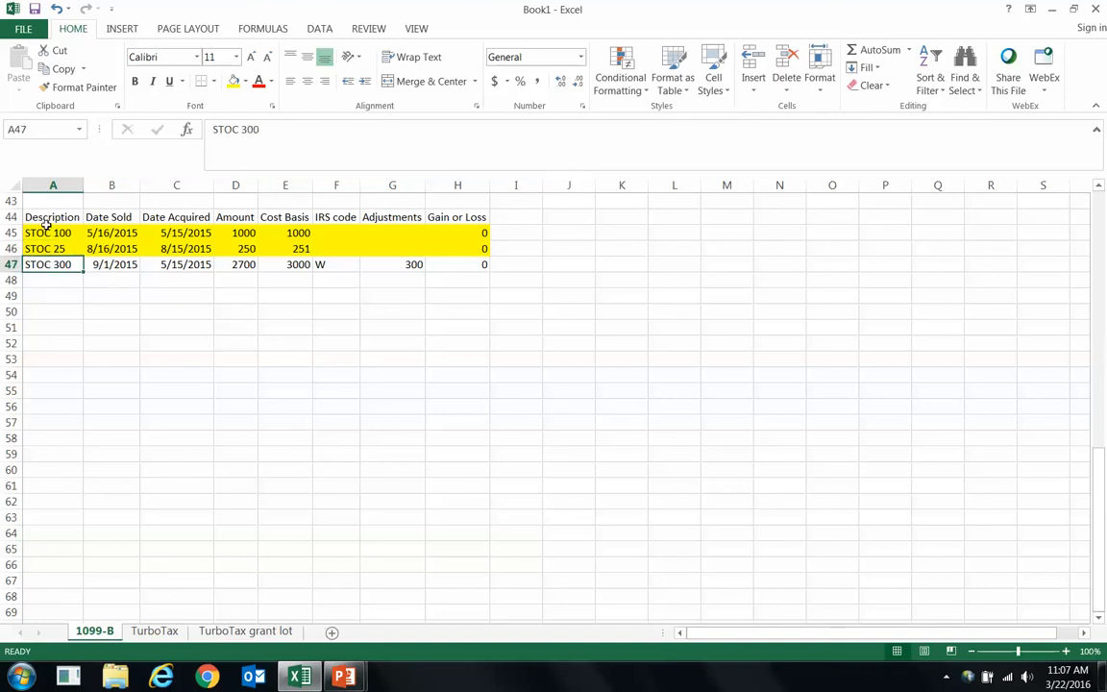
click(45, 233)
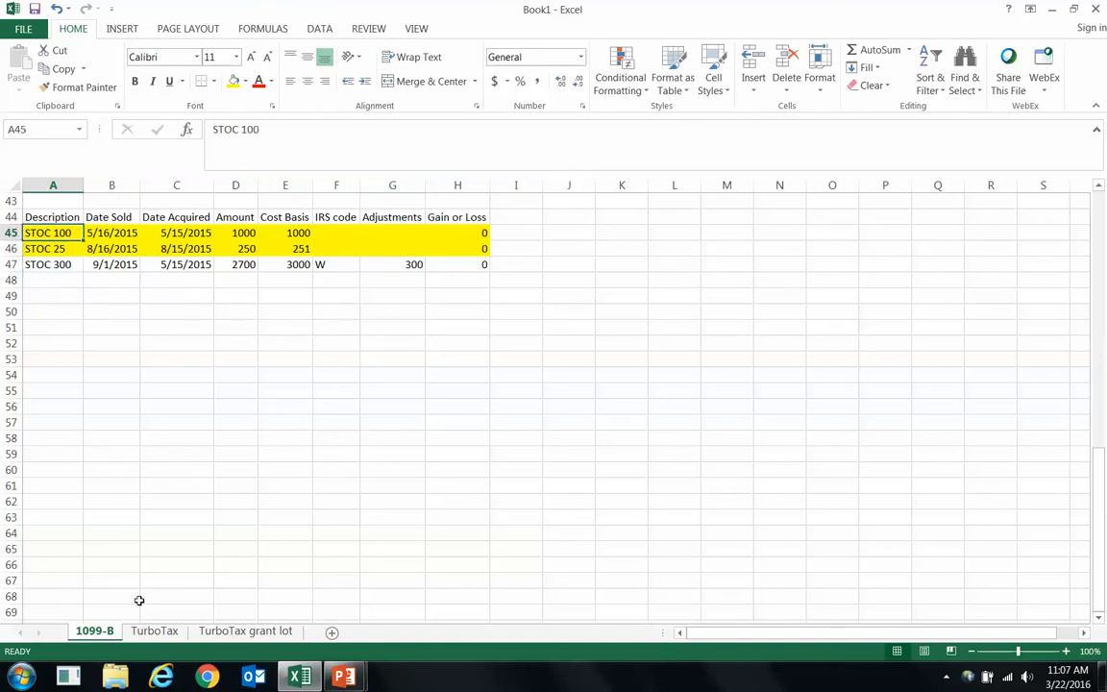
Step: Mark the uncommon event (RSU or ESPP) option on the TurboTax sheet with an x in cell A5
click(152, 631)
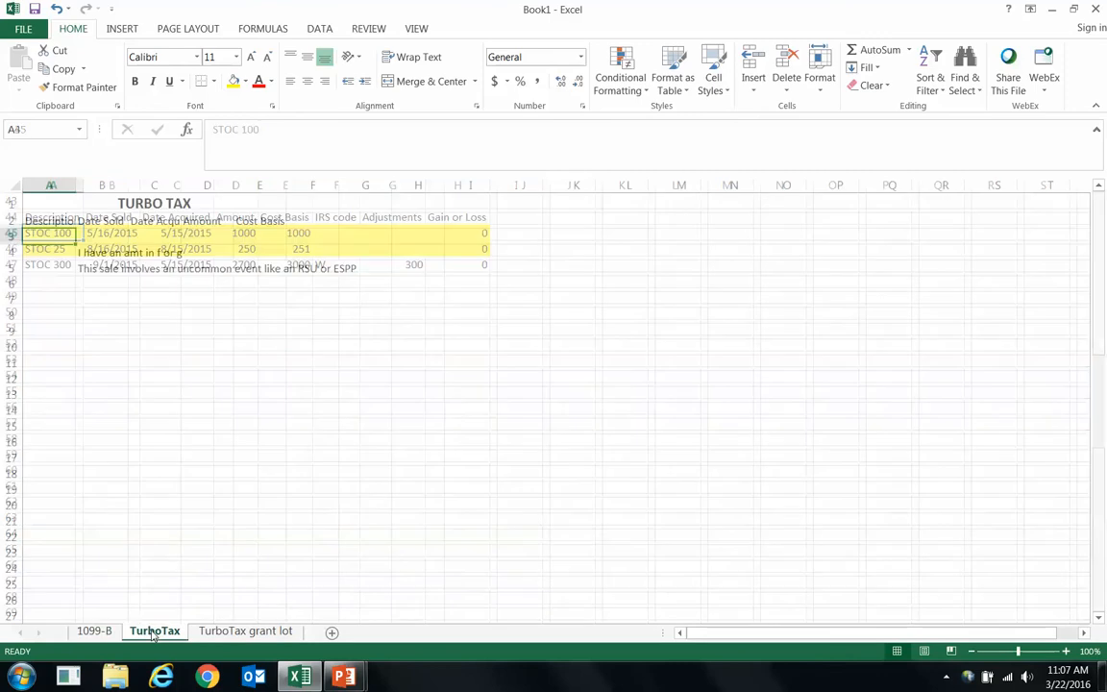
click(44, 268)
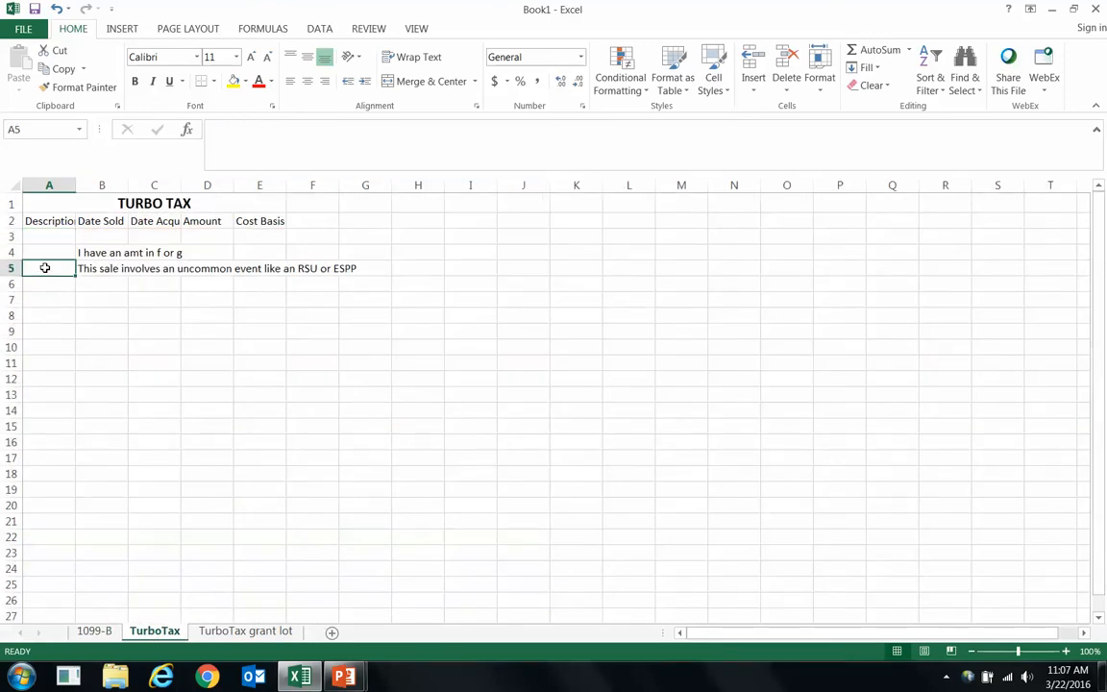
text(x)
click(91, 297)
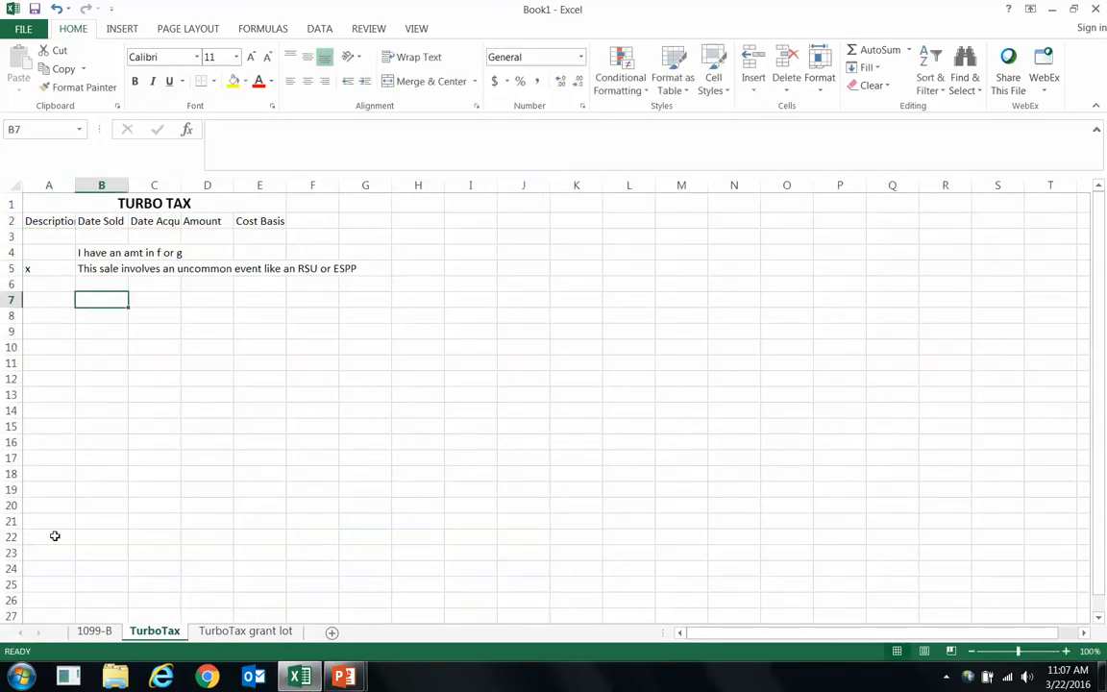
Step: Check the 1099-B and TurboTax sheets, and enter 400 for shares received at vesting on the TurboTax grant lot sheet
click(94, 631)
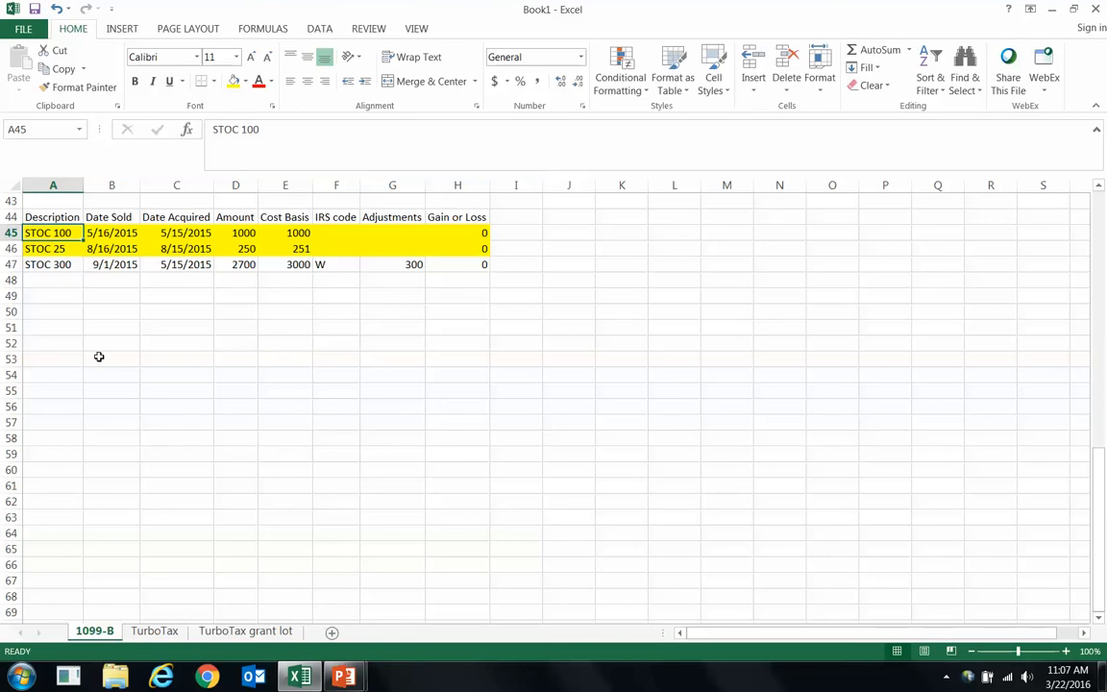
click(154, 631)
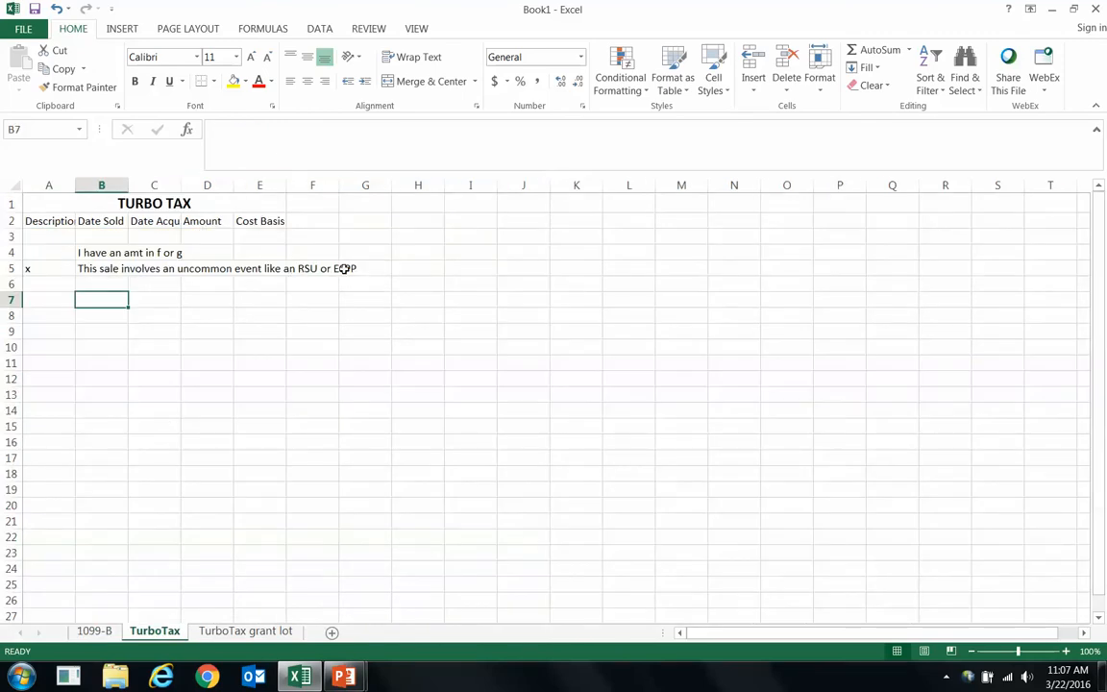
click(219, 633)
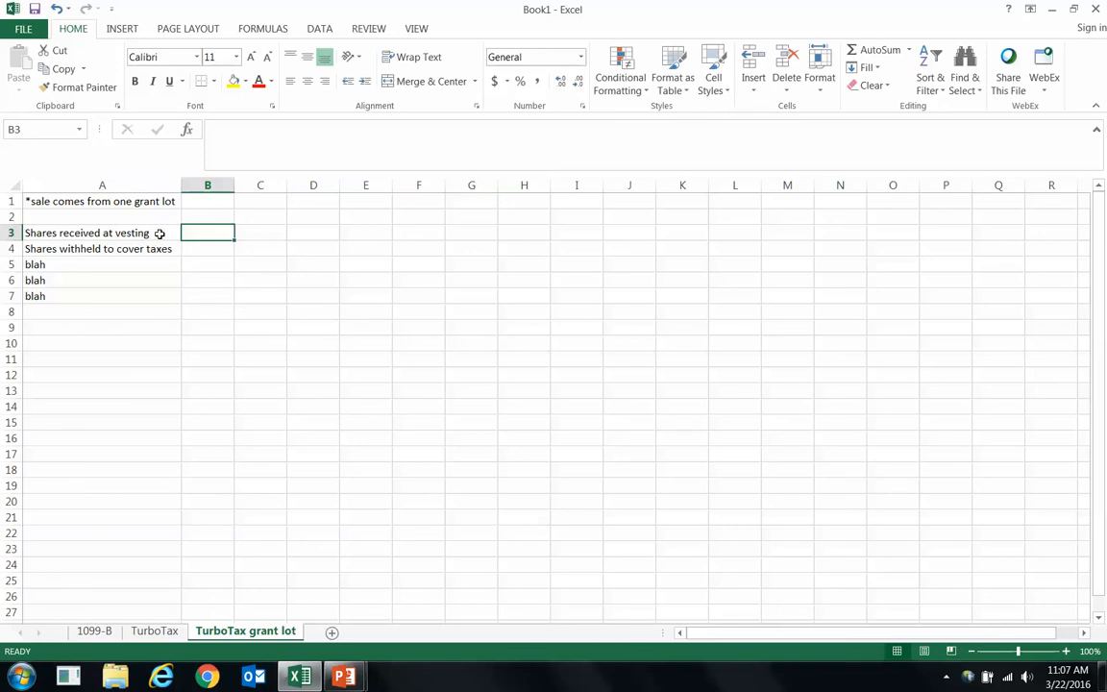
text(400)
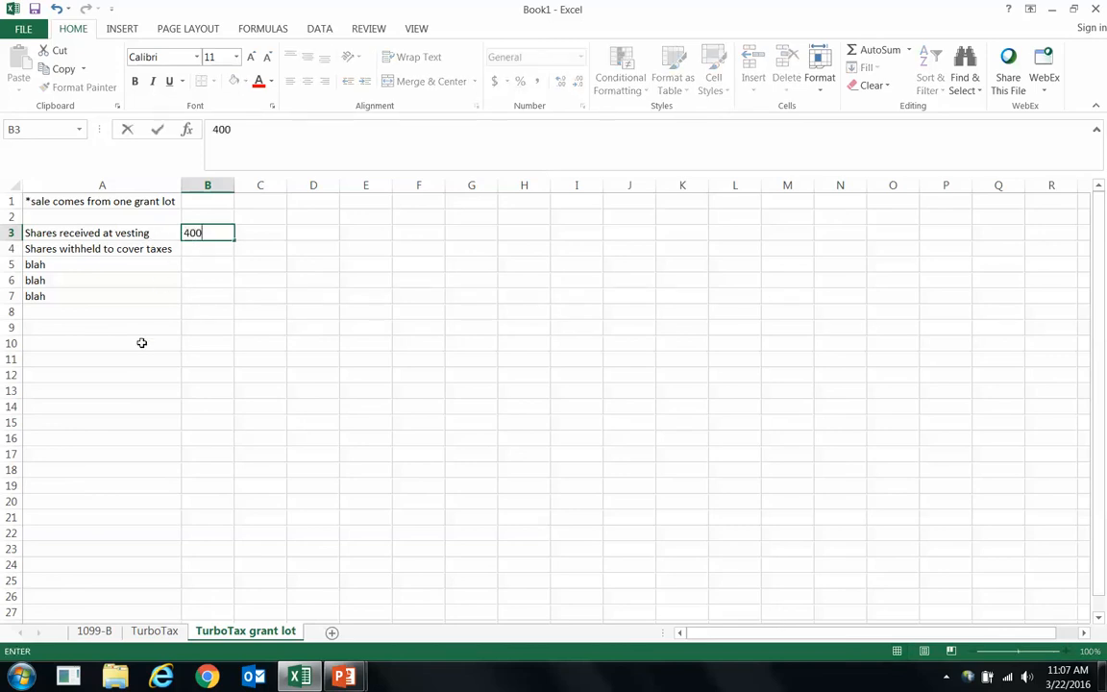
key(Return)
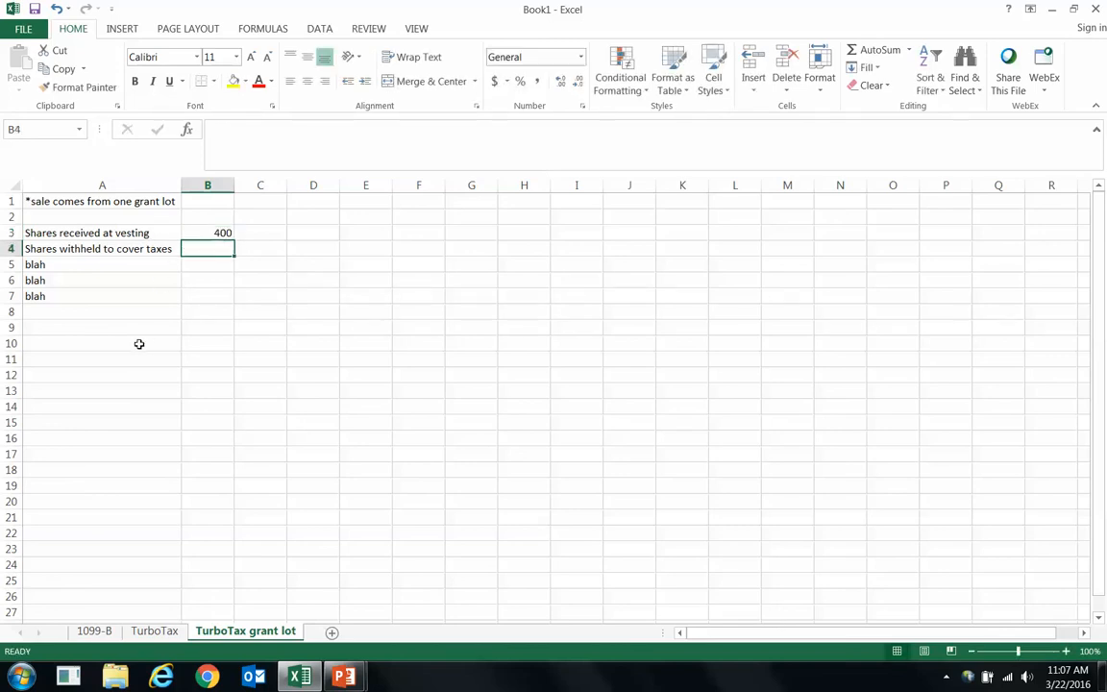
Step: Consult the STOC 100 sale on the 1099-B sheet and enter 100 for shares withheld to cover taxes on the TurboTax grant lot sheet
click(94, 632)
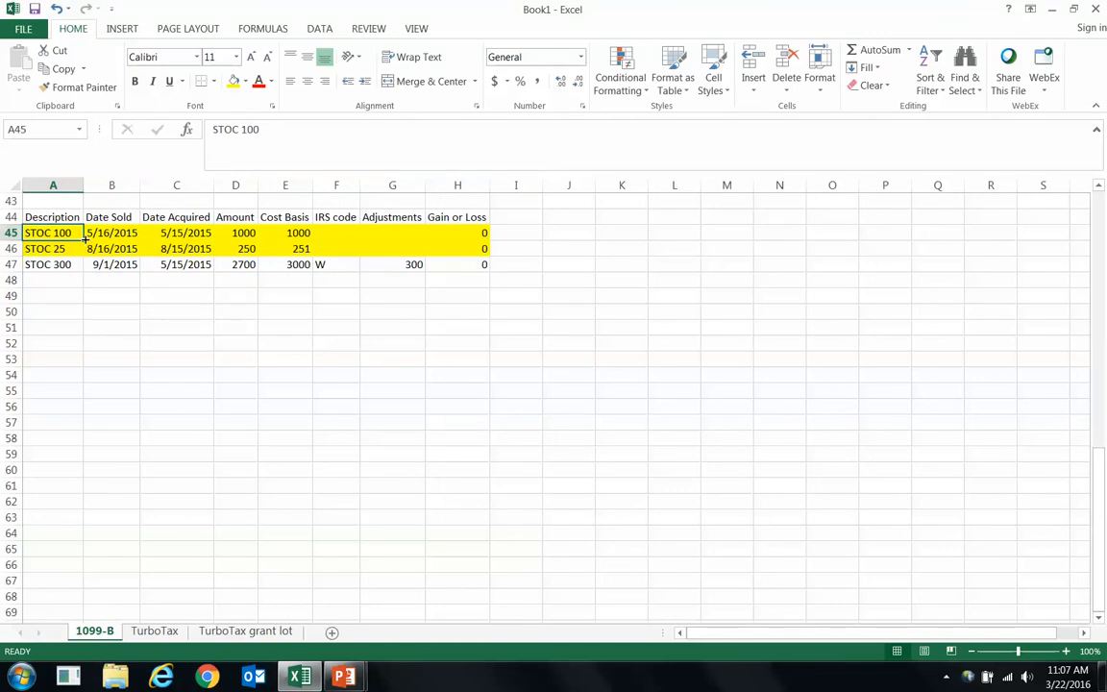
click(235, 632)
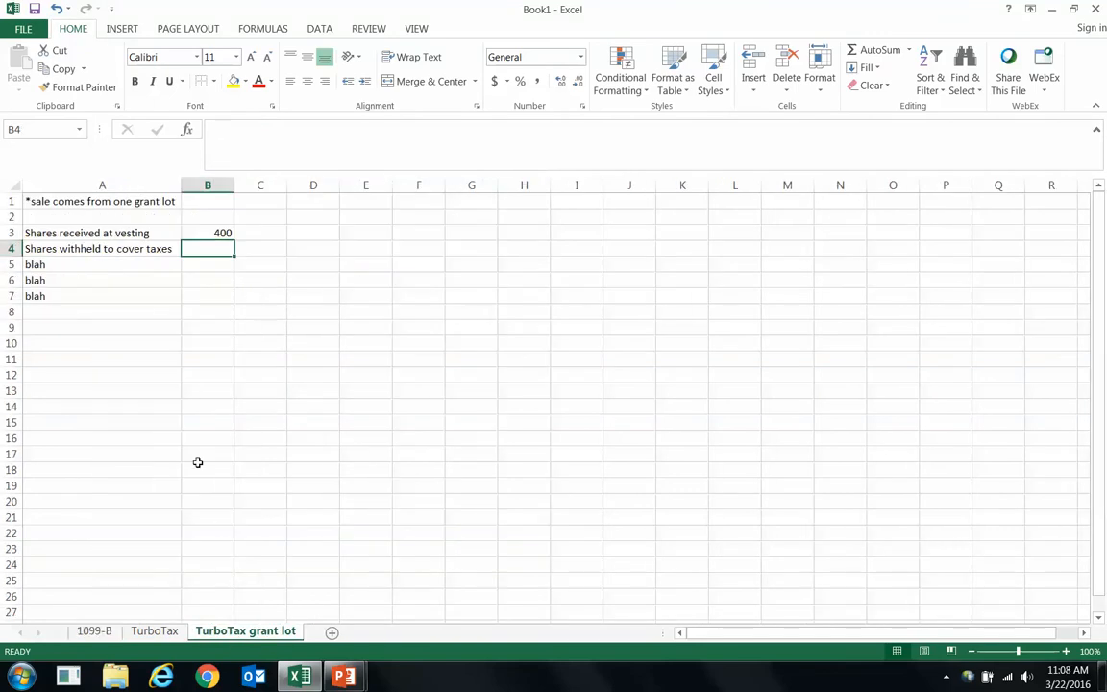
text(100)
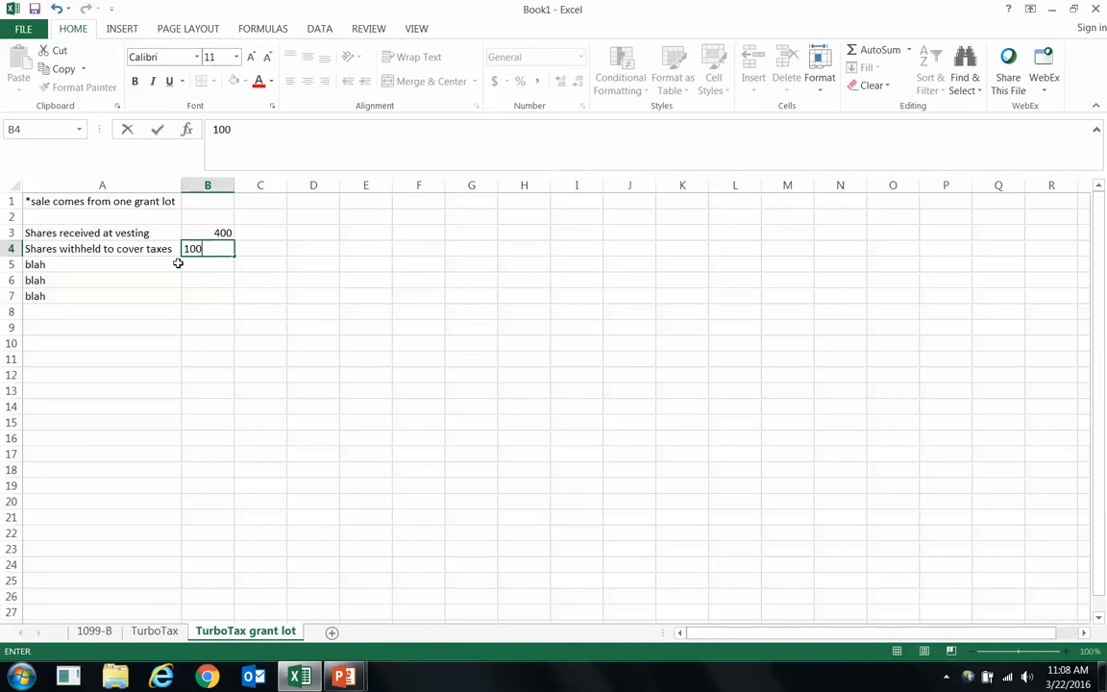
key(Return)
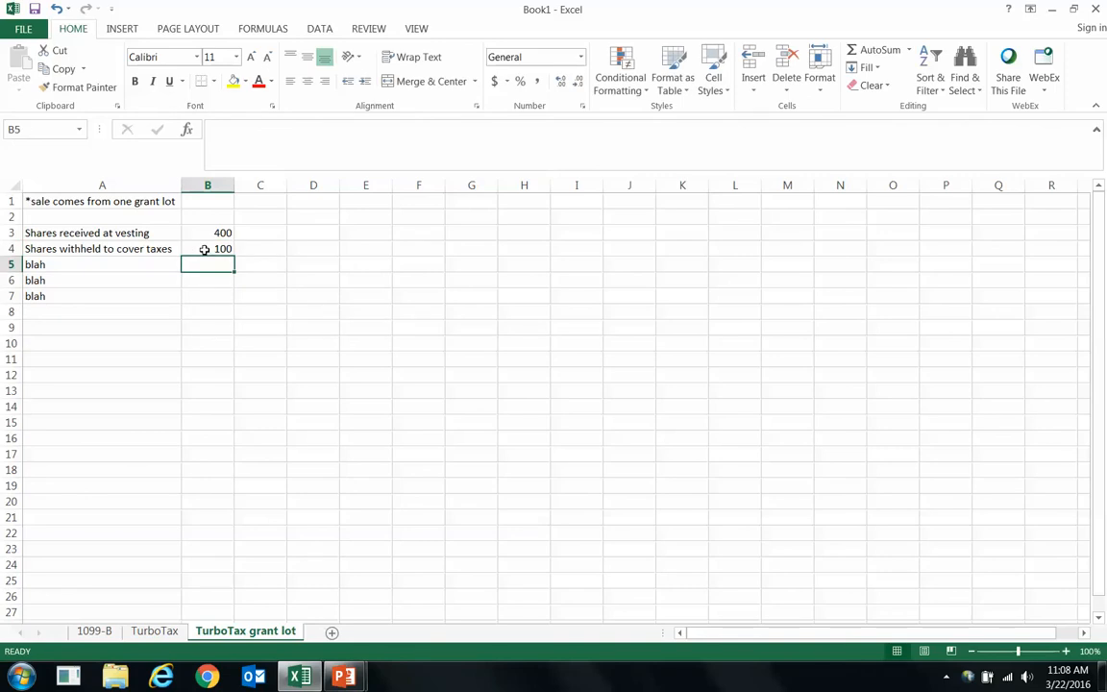
click(212, 248)
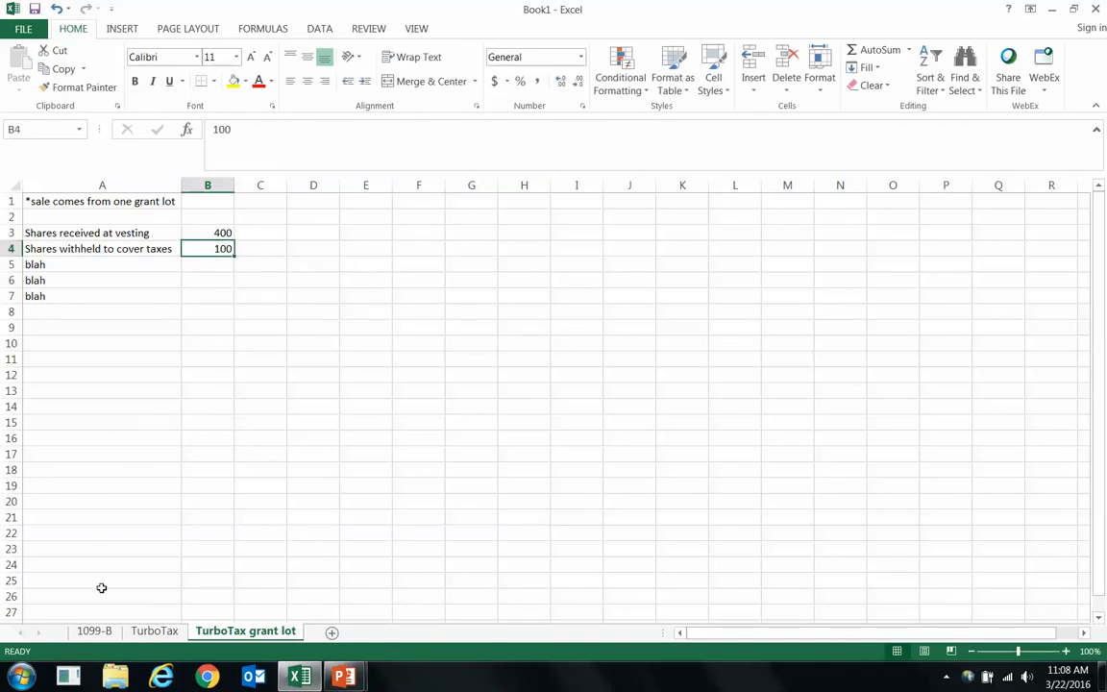
Step: Compare the 1099-B sale rows with the grant lot share entries, and select the STOC 300 description in cell A47
click(103, 632)
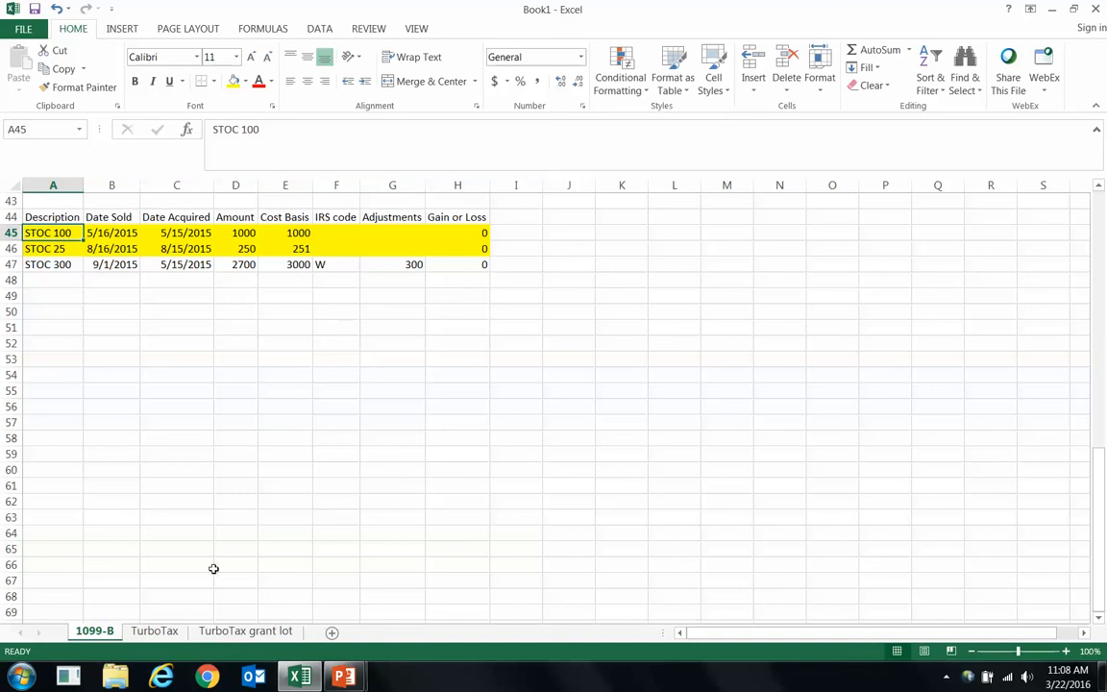
click(246, 632)
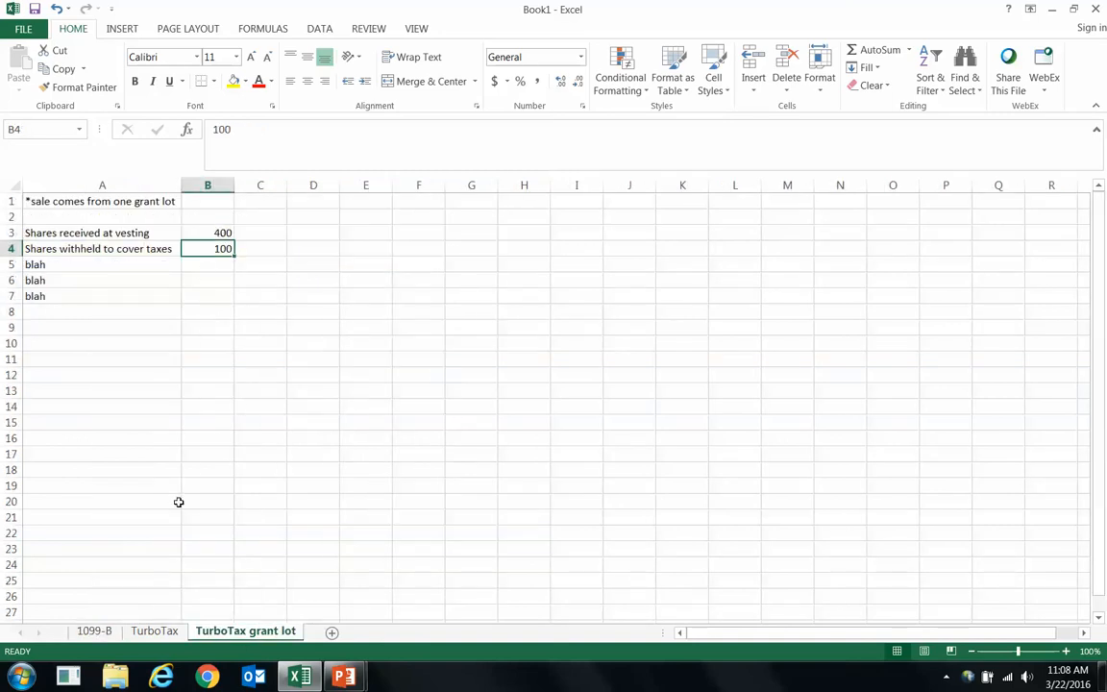
click(95, 631)
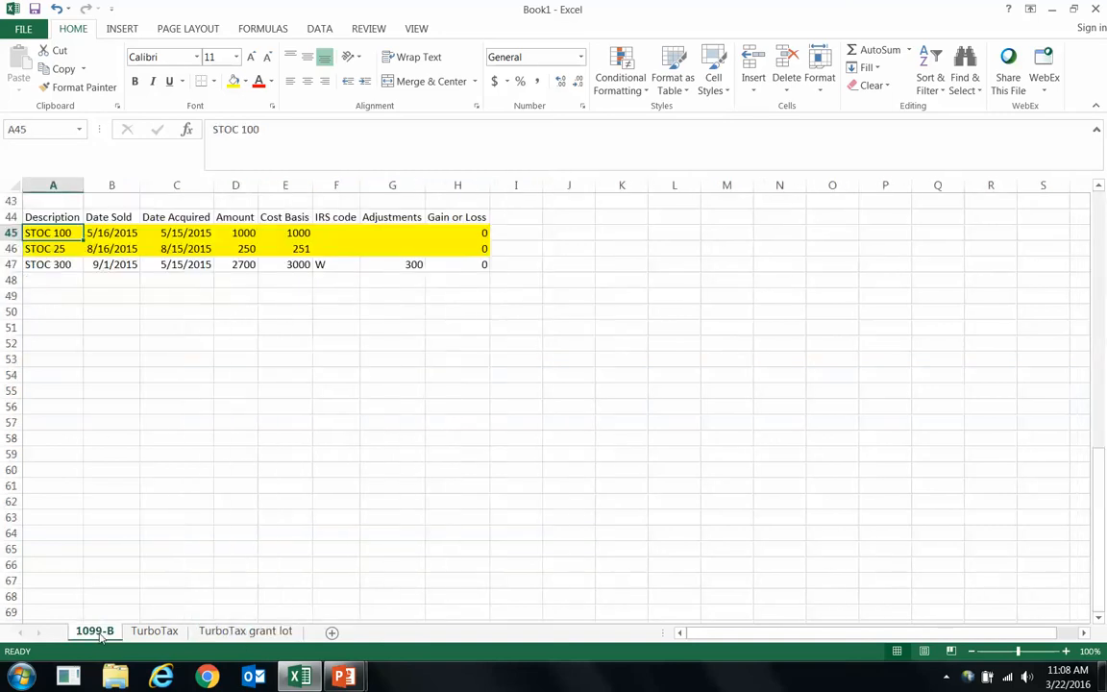
click(57, 264)
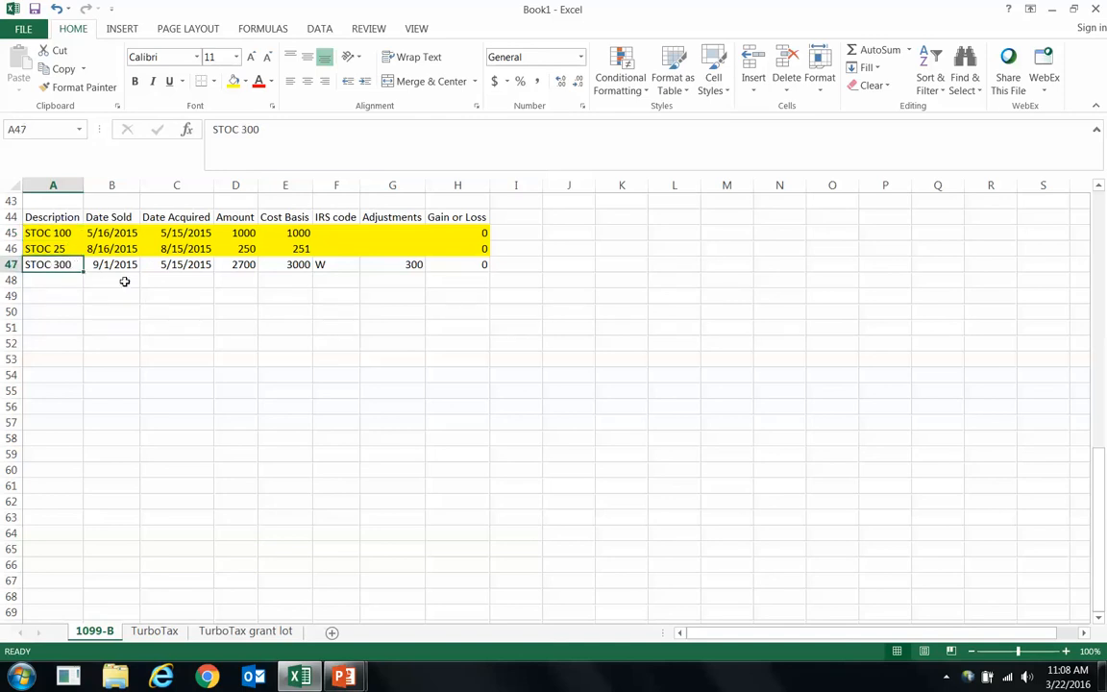
Step: Clear the x beside the uncommon event option in cell A5 of the TurboTax sheet and return to the 1099-B sheet
click(153, 632)
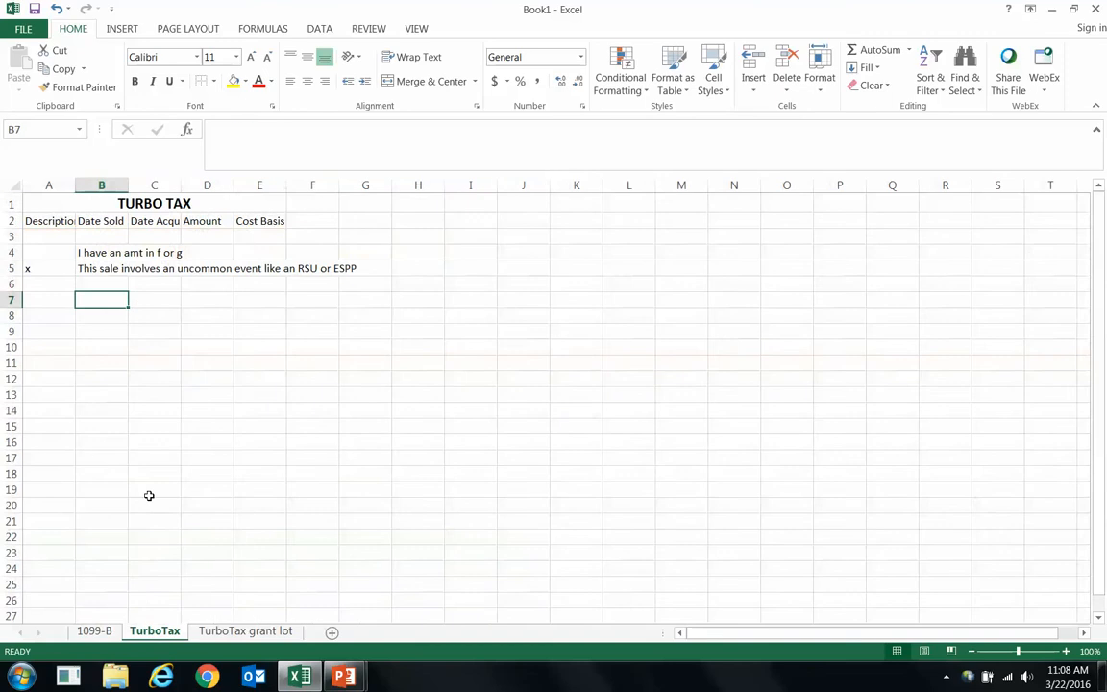
click(36, 269)
key(Delete)
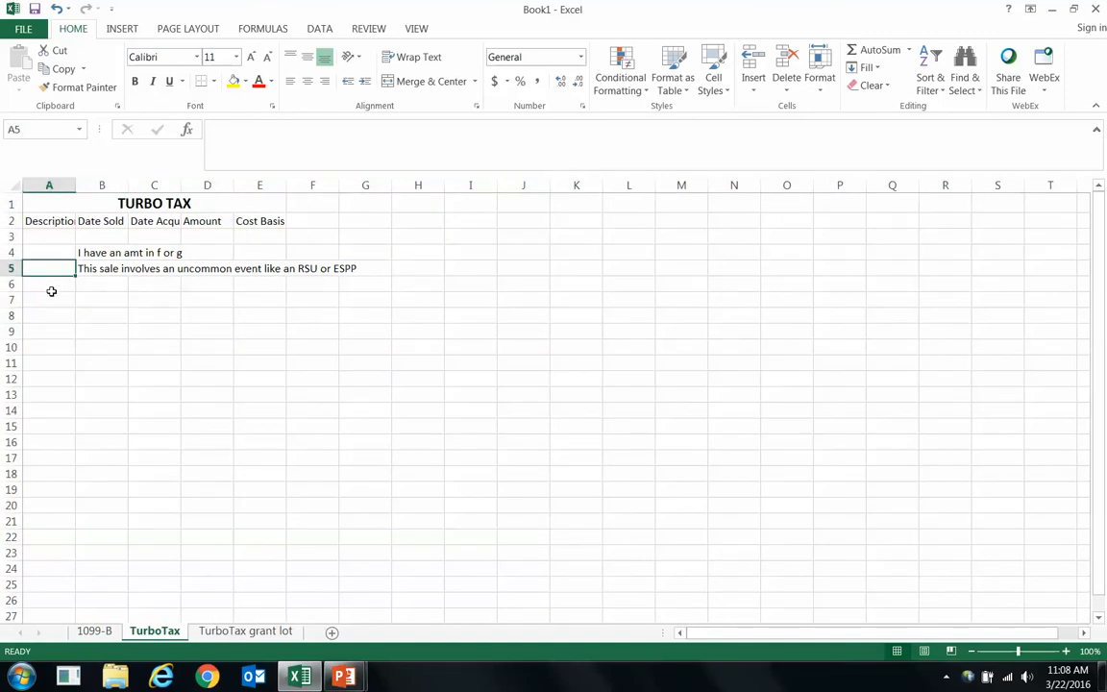
click(45, 238)
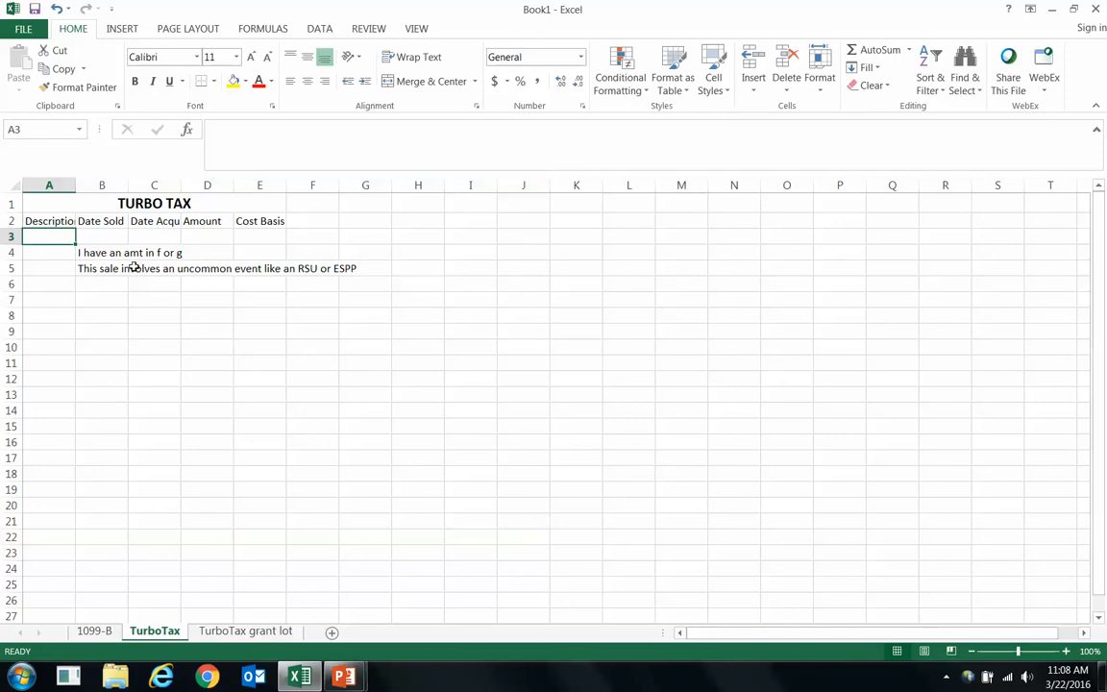
key(Return)
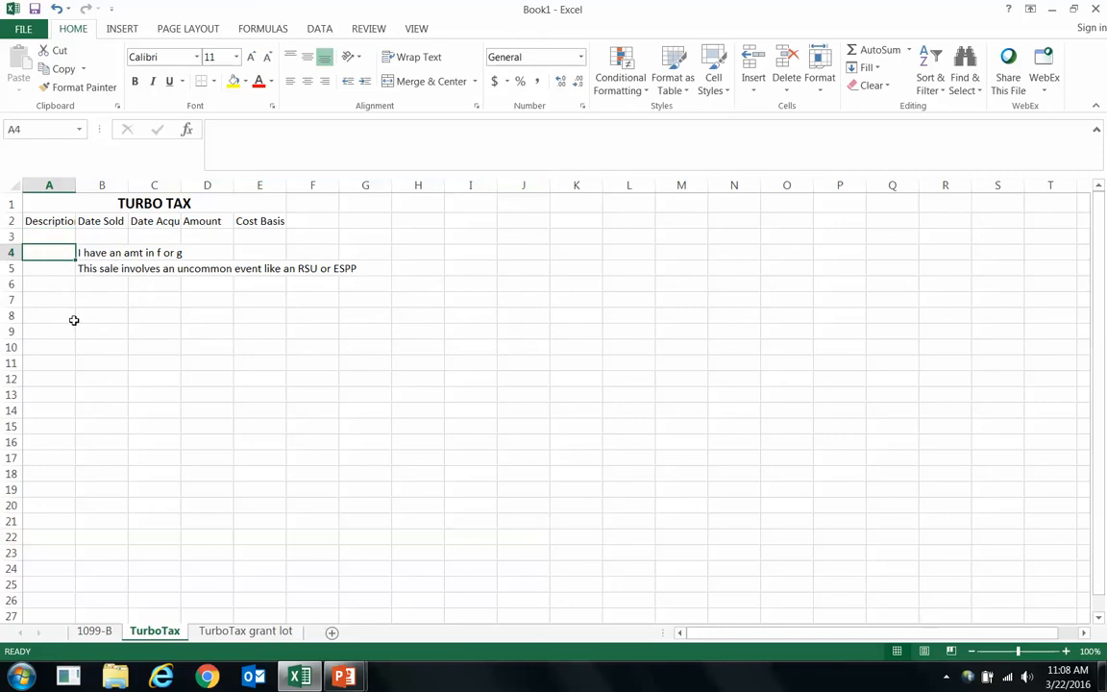
key(Return)
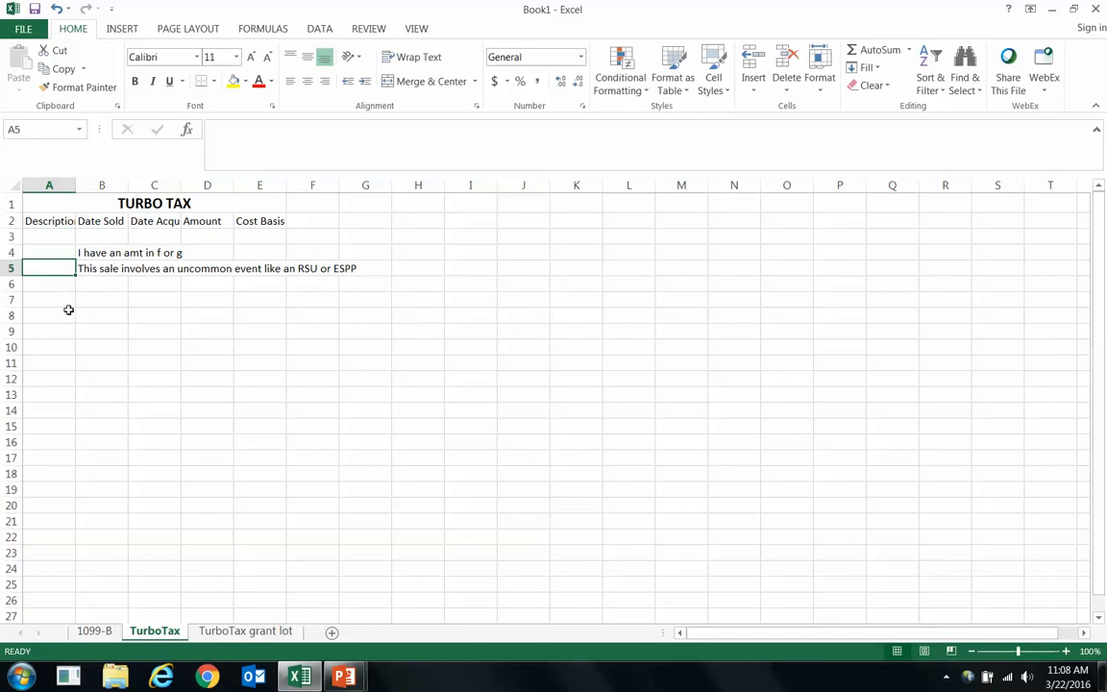
click(94, 631)
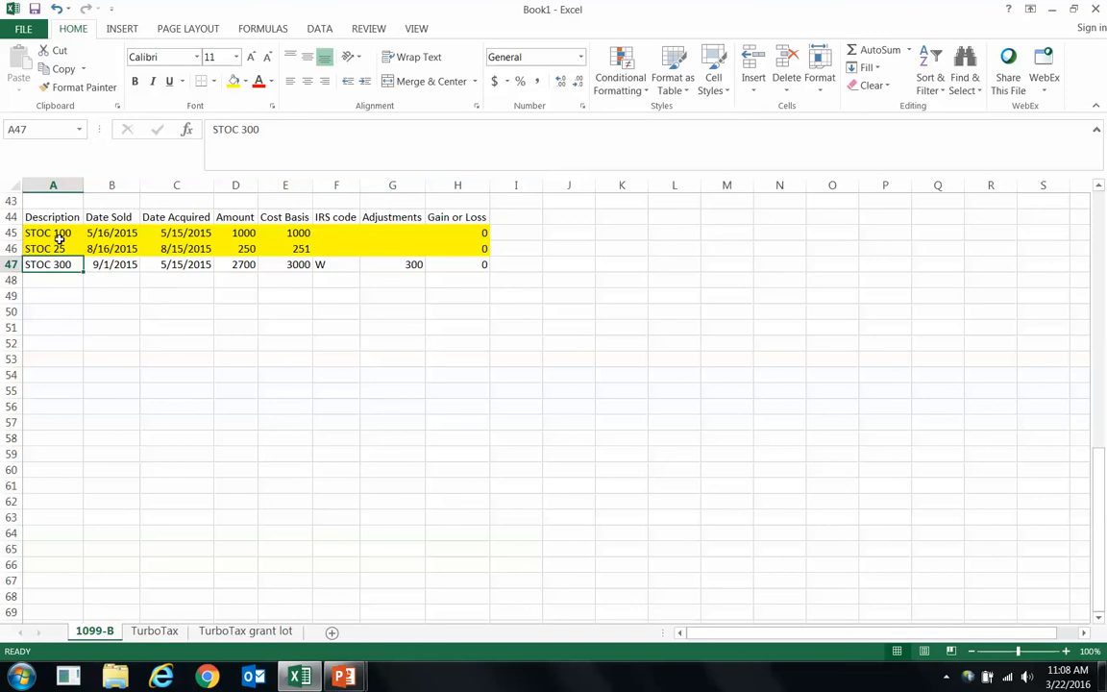